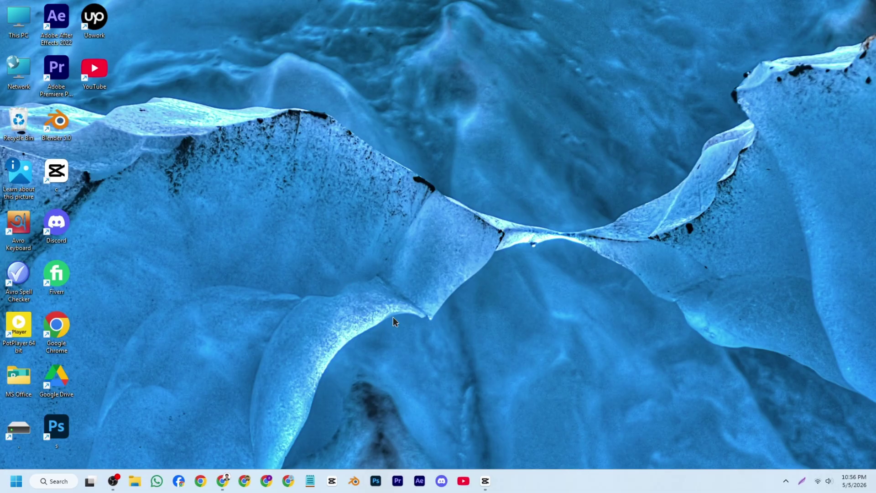
- Create a new CapCut project and place the trending stock clip of the couple embracing at sunset on the timeline
{"action": "left_click", "coordinate": [486, 481]}
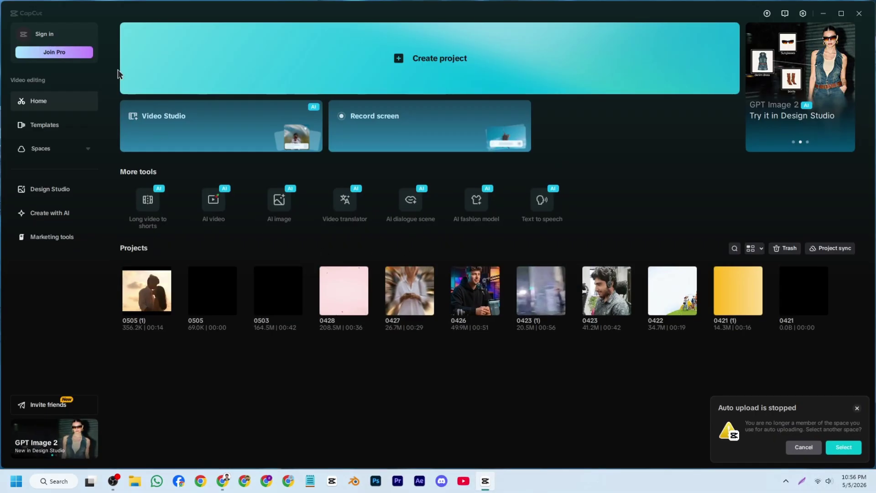
{"action": "left_click", "coordinate": [47, 38]}
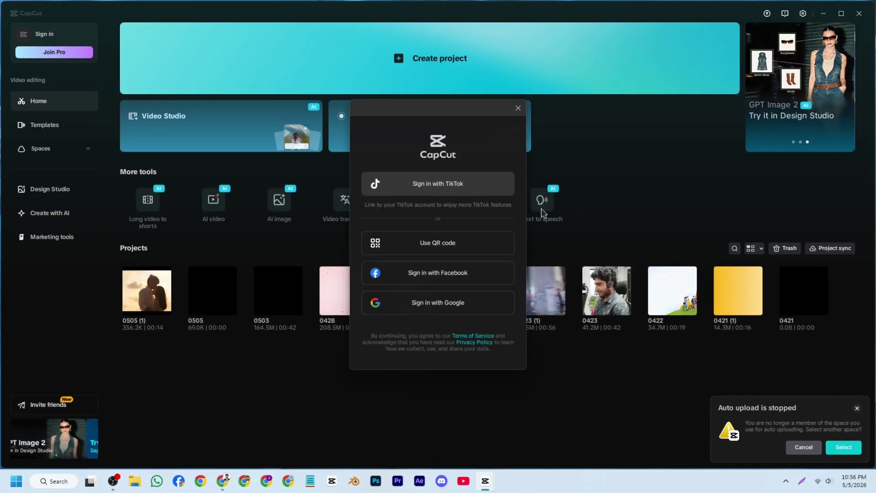
{"action": "left_click", "coordinate": [517, 108]}
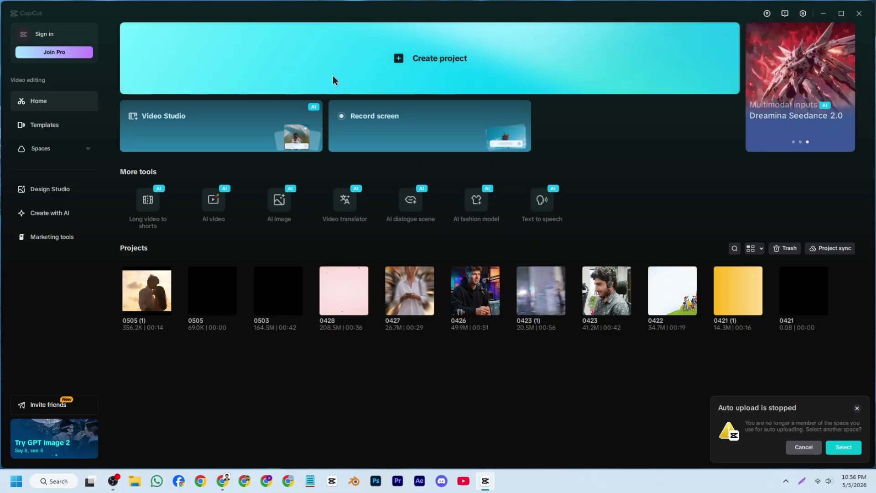
{"action": "left_click", "coordinate": [333, 75]}
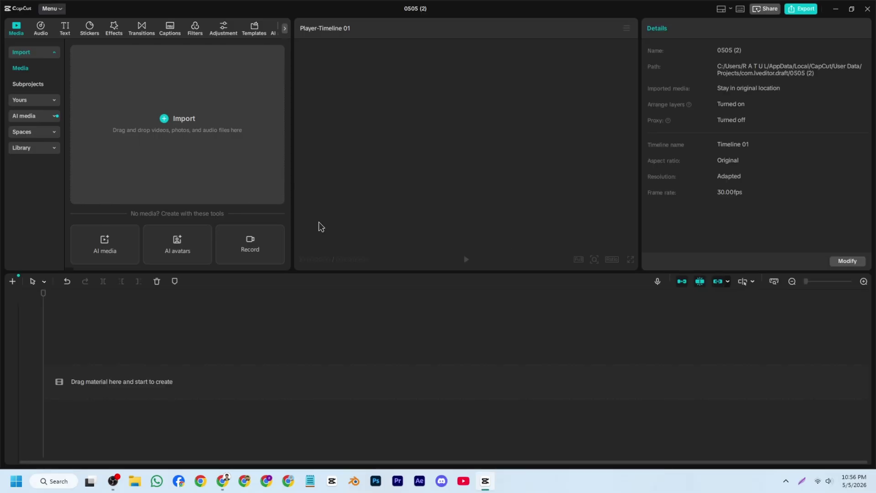
{"action": "left_click", "coordinate": [25, 147]}
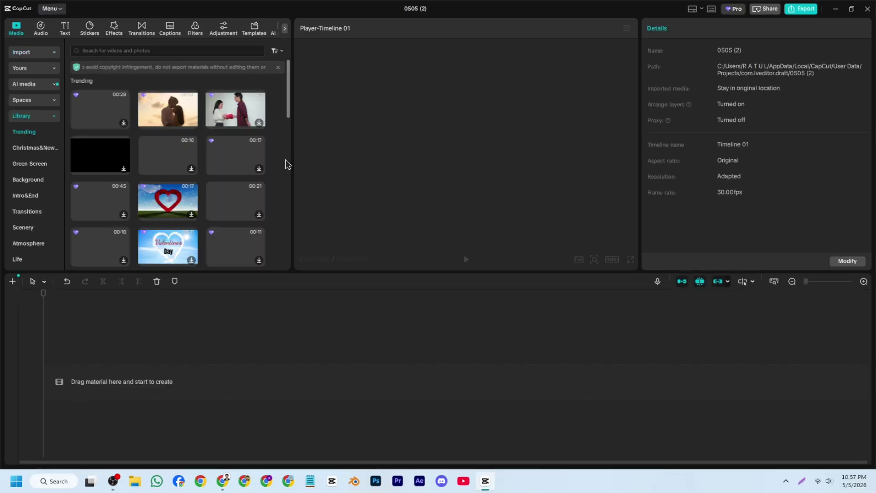
{"action": "left_click_drag", "start_coordinate": [169, 200], "coordinate": [123, 358]}
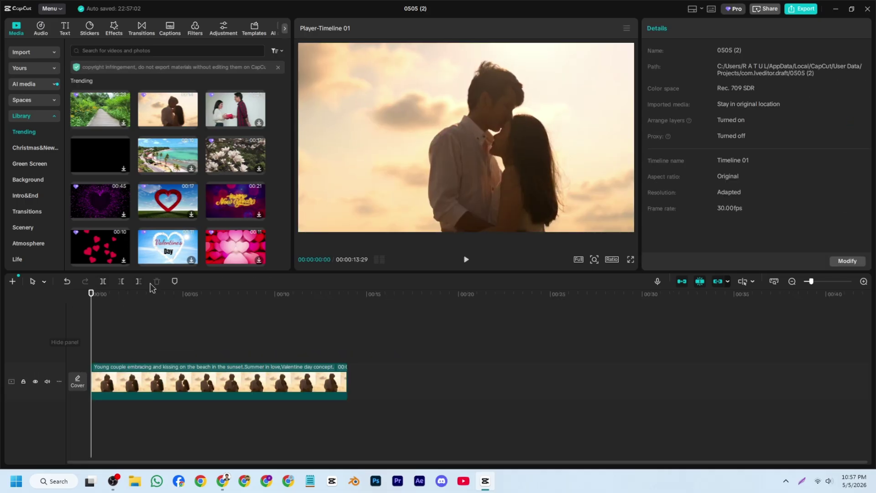
- Add the Repeated Shake, Rainbow Flash and Ripple video effects above the couple clip on the timeline
{"action": "left_click", "coordinate": [110, 36]}
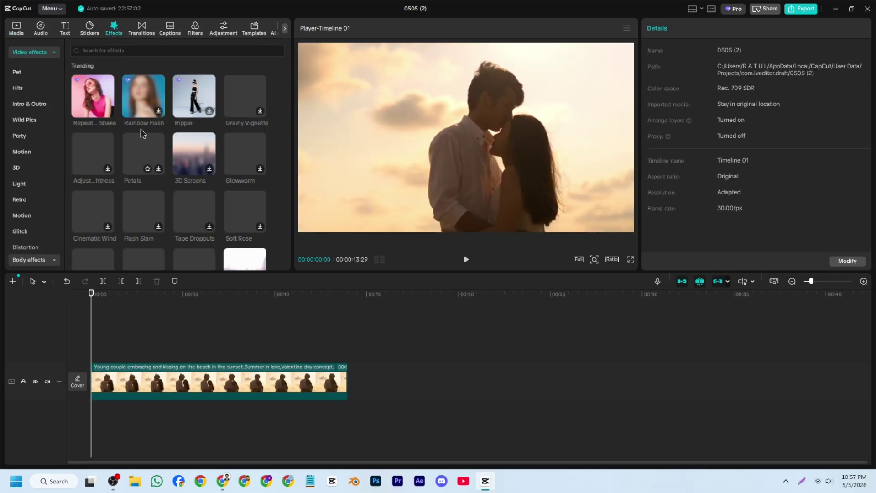
{"action": "left_click_drag", "start_coordinate": [93, 96], "coordinate": [125, 355]}
{"action": "left_click_drag", "start_coordinate": [144, 97], "coordinate": [187, 342]}
{"action": "left_click_drag", "start_coordinate": [194, 97], "coordinate": [92, 343]}
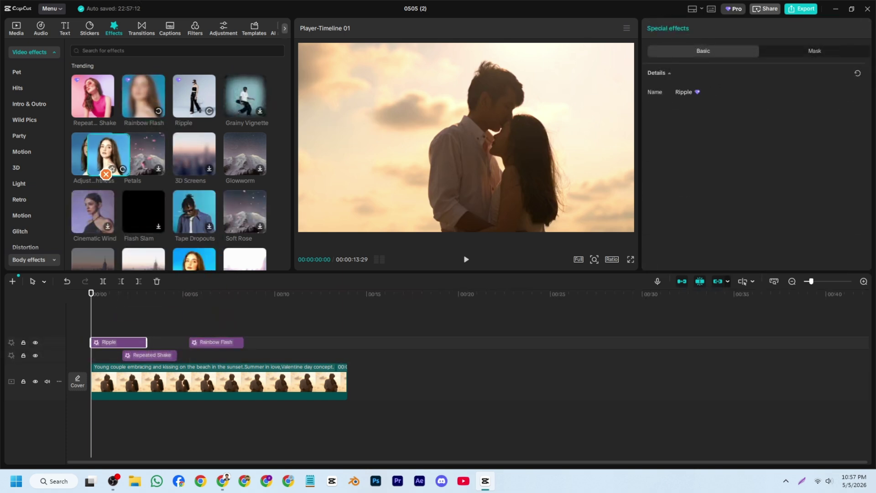
- Scrub through the added effects, request an export to check which Pro features are used, and return to editing
{"action": "left_click", "coordinate": [201, 329]}
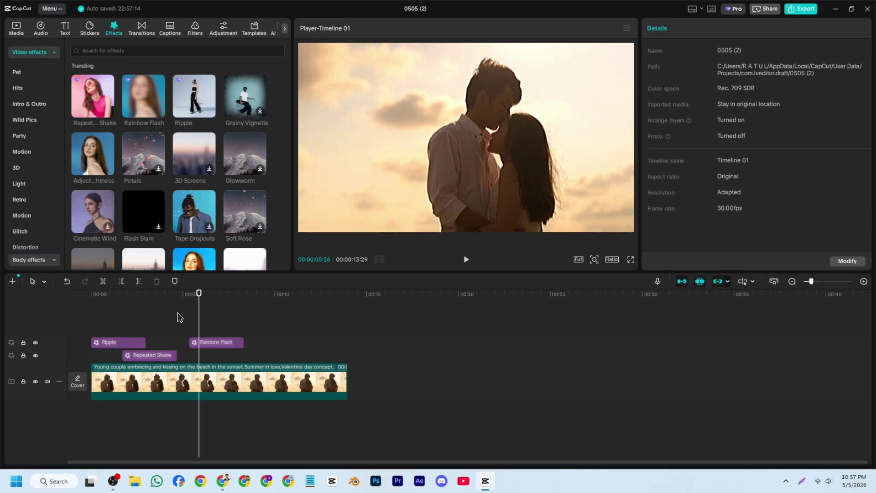
{"action": "left_click_drag", "start_coordinate": [201, 307], "coordinate": [135, 309]}
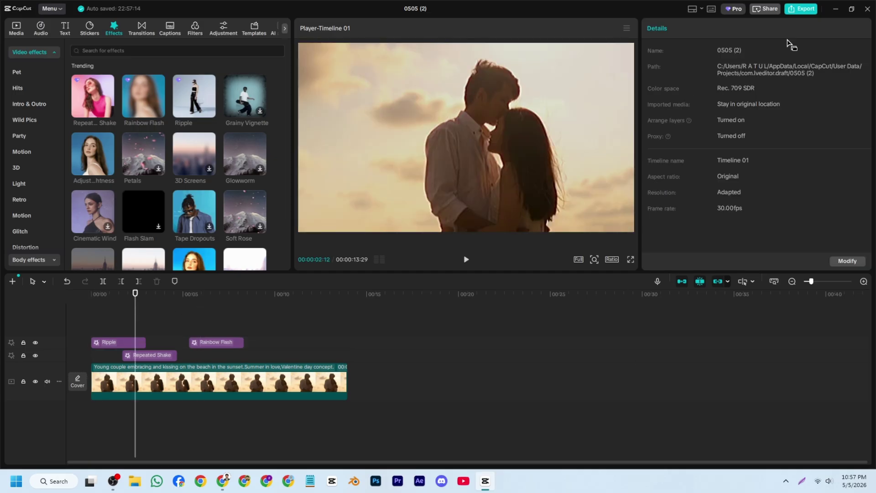
{"action": "left_click", "coordinate": [801, 9]}
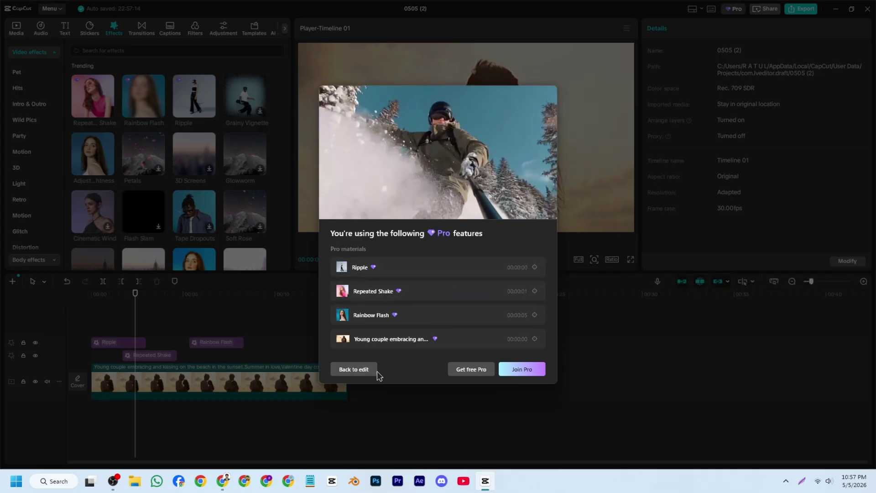
{"action": "left_click", "coordinate": [368, 369]}
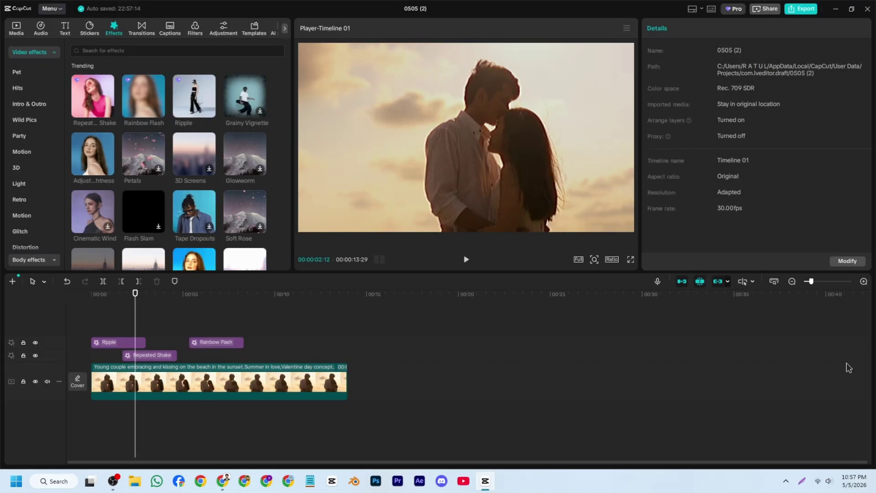
- Combine the video clip and all three effects into one compound clip and pre-process that compound clip
{"action": "left_click", "coordinate": [132, 311]}
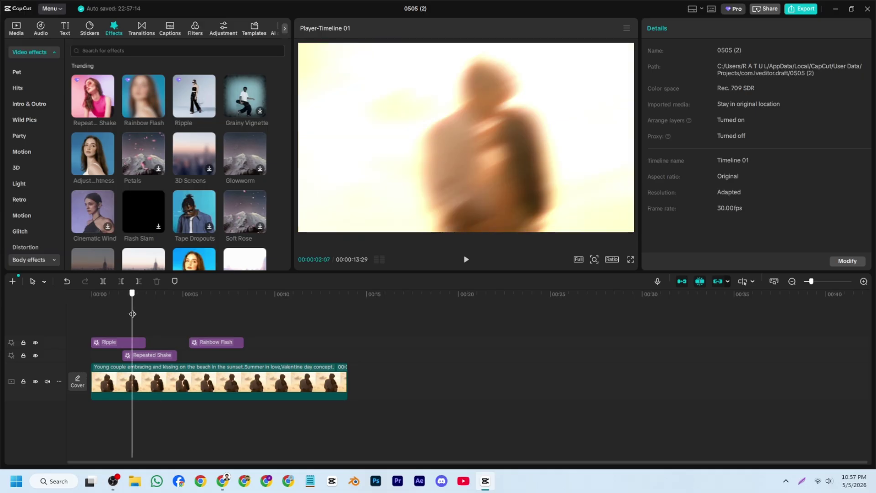
{"action": "left_click_drag", "start_coordinate": [116, 327], "coordinate": [159, 372]}
{"action": "left_click", "coordinate": [168, 319]}
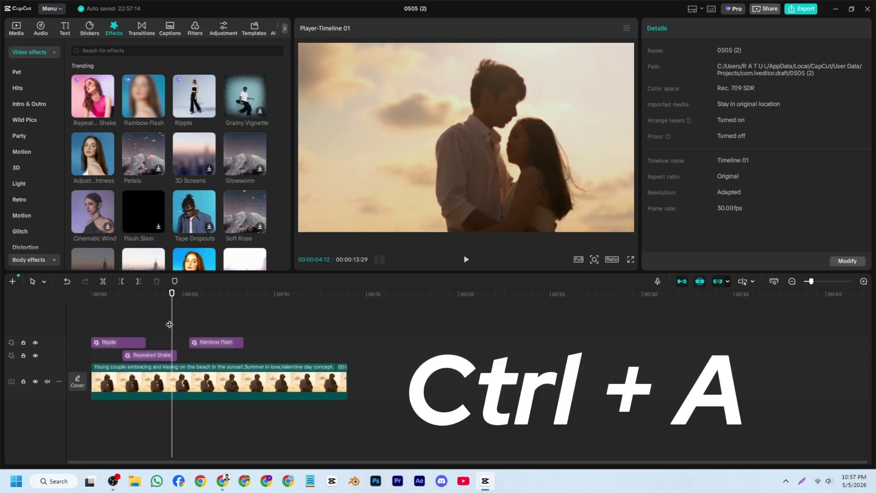
{"action": "key", "text": "ctrl+a"}
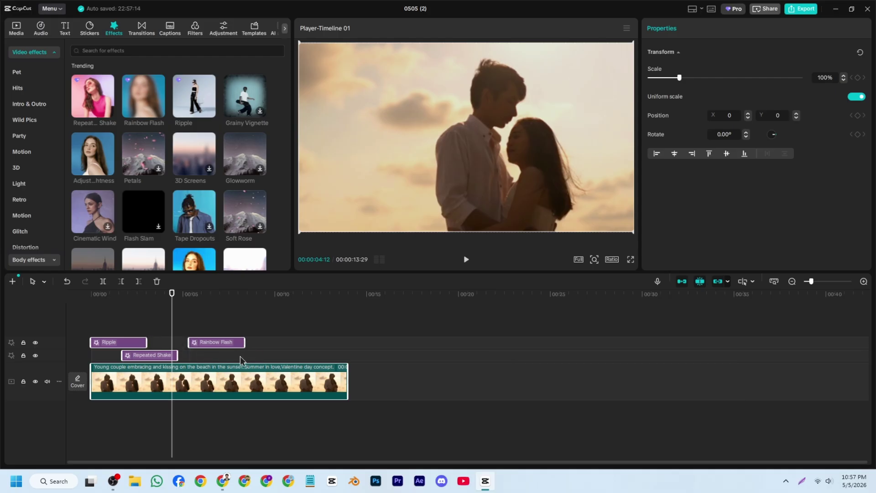
{"action": "right_click", "coordinate": [203, 375]}
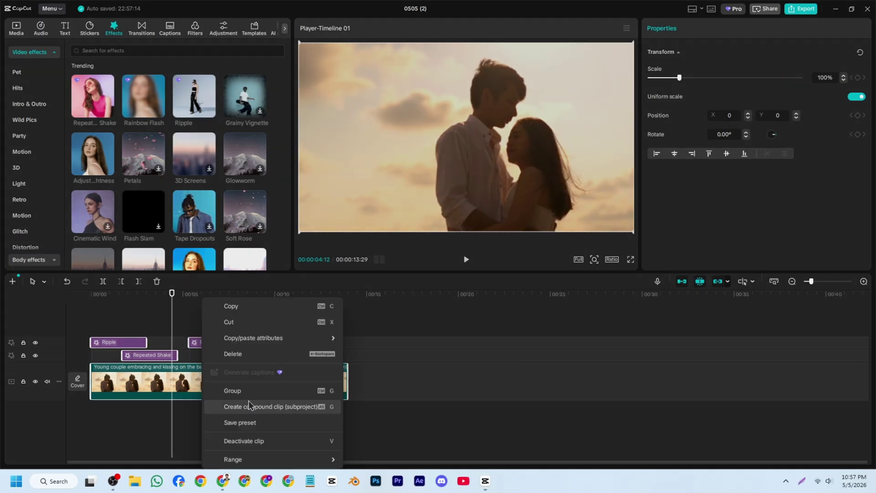
{"action": "left_click", "coordinate": [277, 408]}
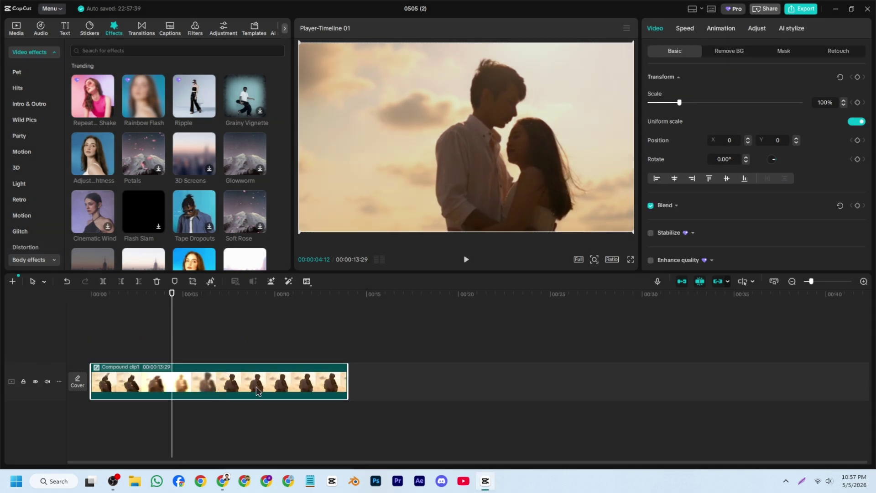
{"action": "right_click", "coordinate": [228, 383]}
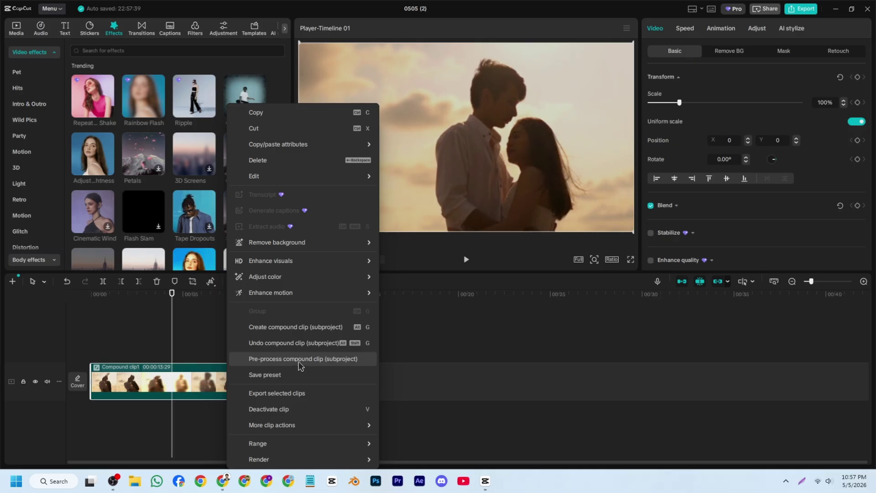
{"action": "left_click", "coordinate": [299, 359]}
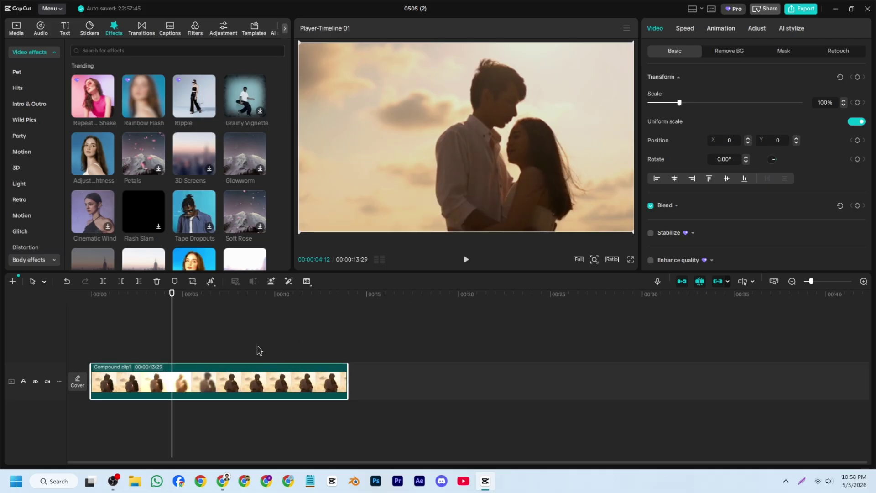
- Shrink the editor to a movable window and open the appdata folder through the Windows Run dialog
{"action": "left_click", "coordinate": [851, 8]}
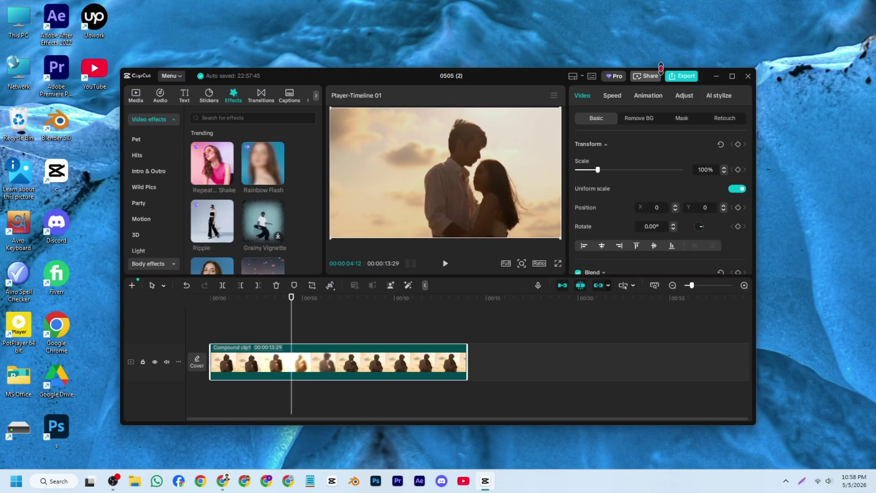
{"action": "left_click_drag", "start_coordinate": [547, 75], "coordinate": [613, 64]}
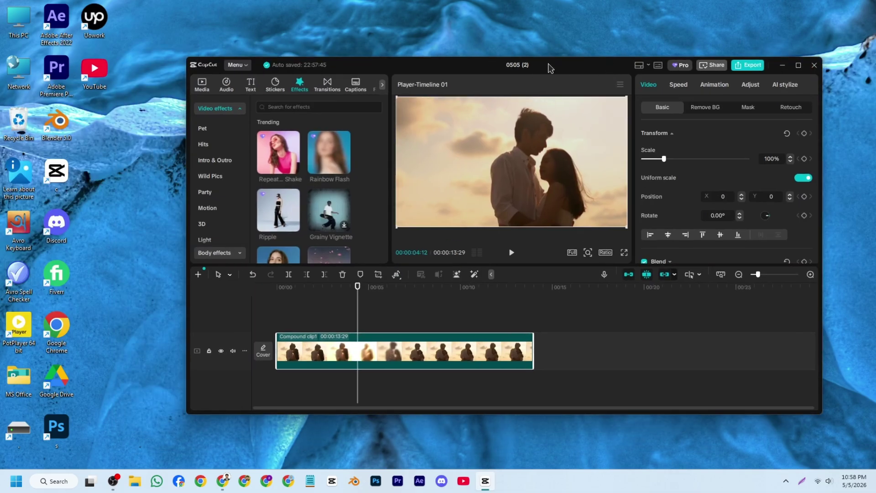
{"action": "key", "text": "super+r"}
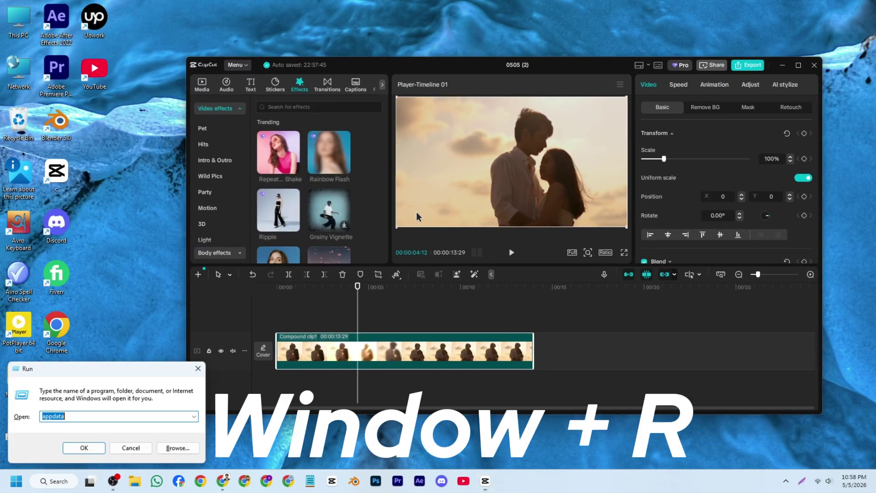
{"action": "left_click_drag", "start_coordinate": [137, 366], "coordinate": [354, 224]}
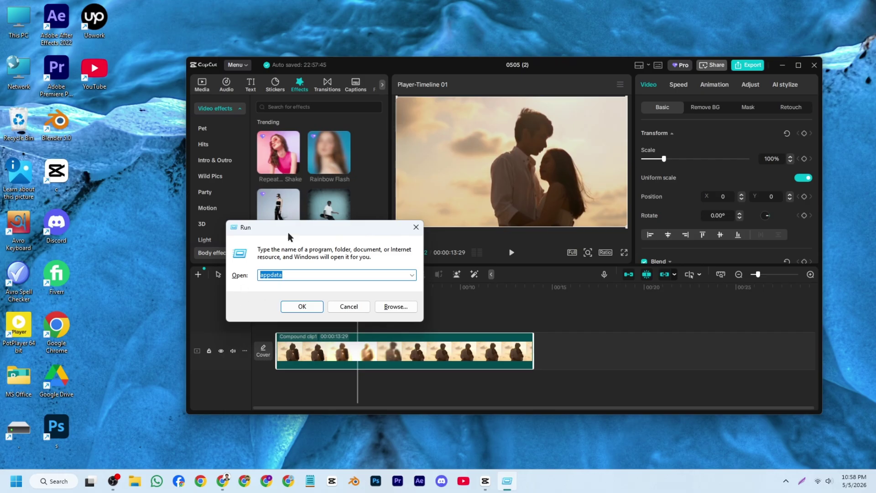
{"action": "left_click_drag", "start_coordinate": [327, 231], "coordinate": [329, 228]}
{"action": "left_click", "coordinate": [308, 272]}
{"action": "double_click", "coordinate": [286, 272]}
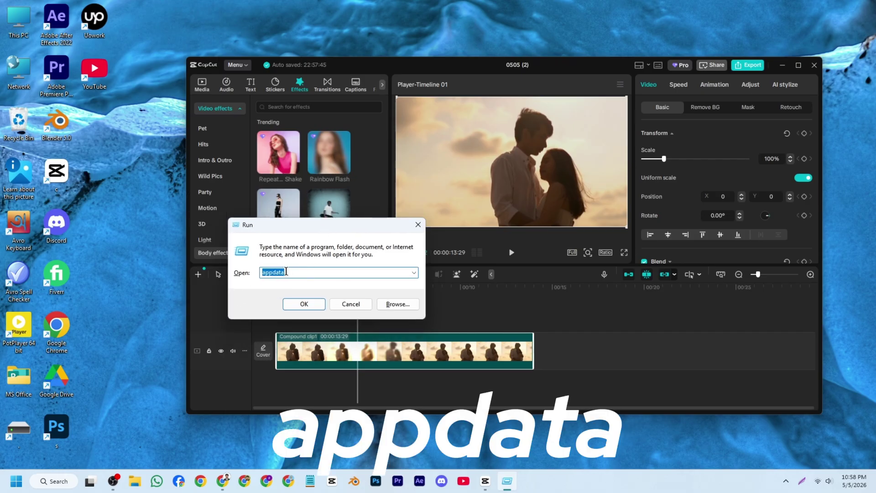
{"action": "type", "text": "appdata"}
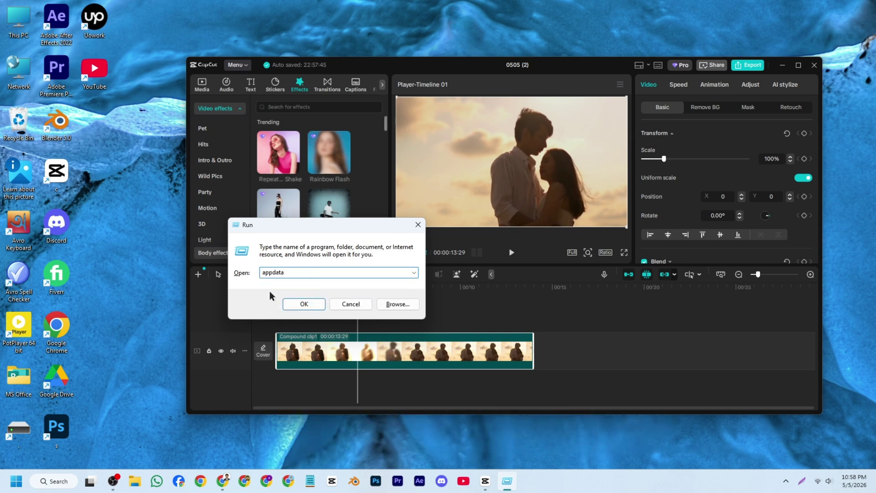
{"action": "left_click", "coordinate": [317, 303]}
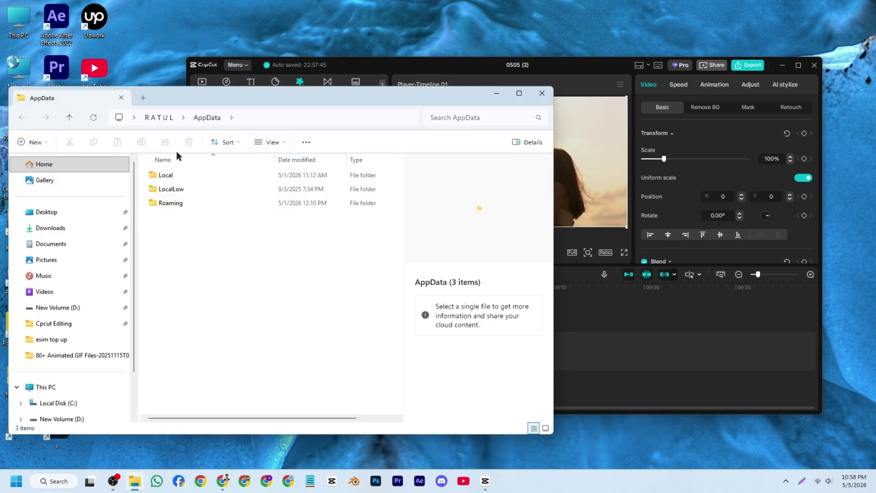
- In File Explorer, go from AppData through Local, CapCut, User Data and Projects into the com.lveditor.draft folder
{"action": "double_click", "coordinate": [182, 176]}
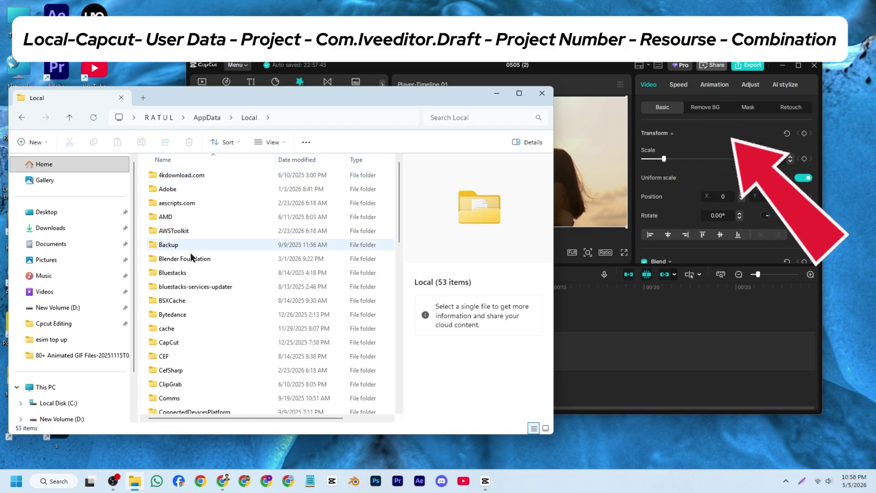
{"action": "double_click", "coordinate": [184, 341]}
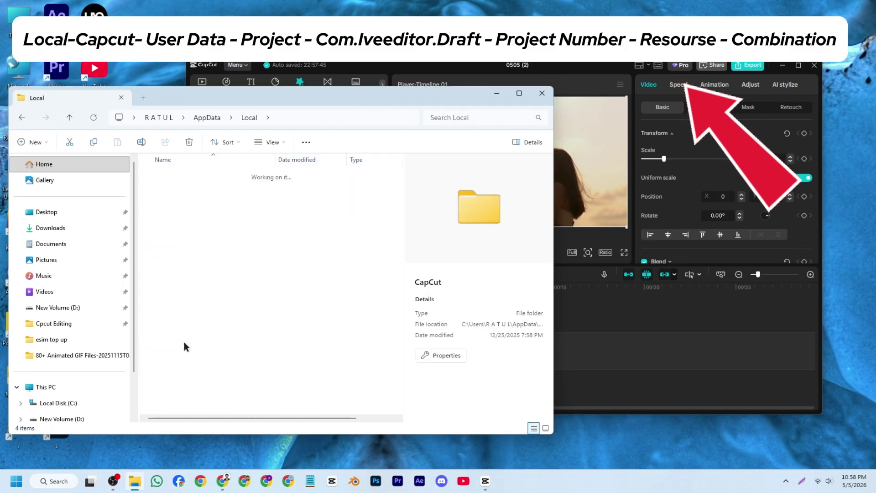
{"action": "double_click", "coordinate": [179, 202]}
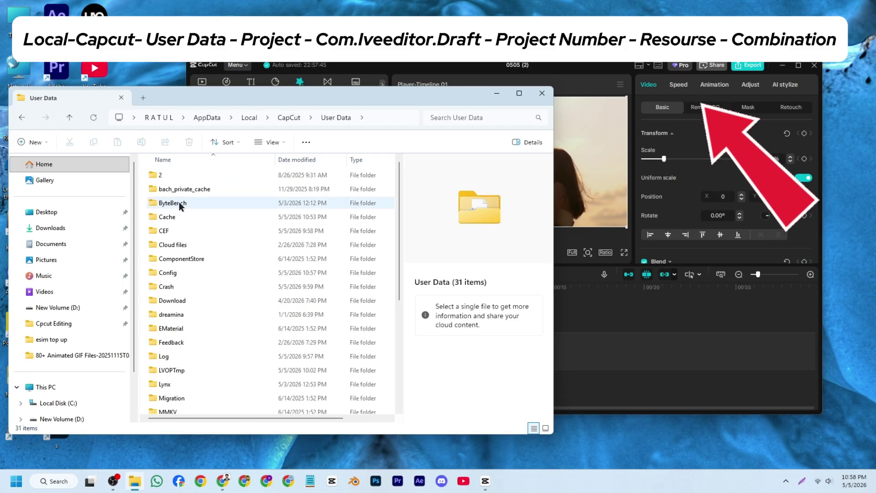
{"action": "scroll", "coordinate": [209, 341], "scroll_direction": "down", "scroll_amount": 3}
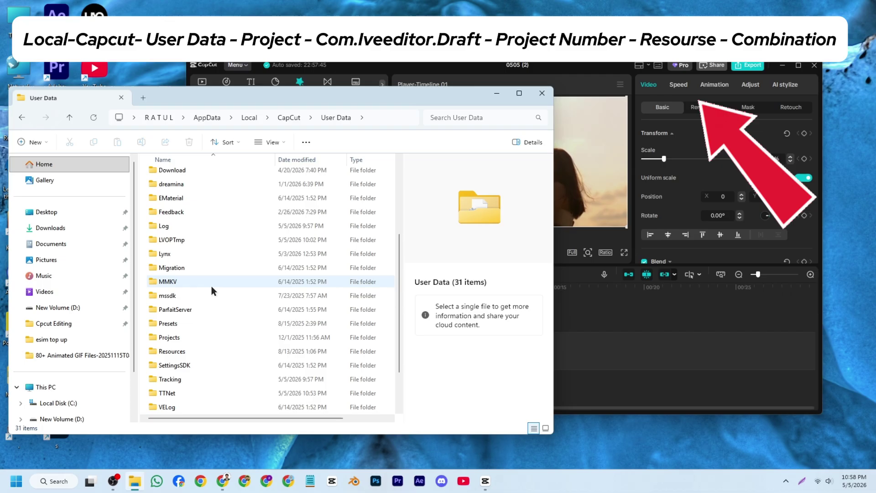
{"action": "double_click", "coordinate": [185, 337]}
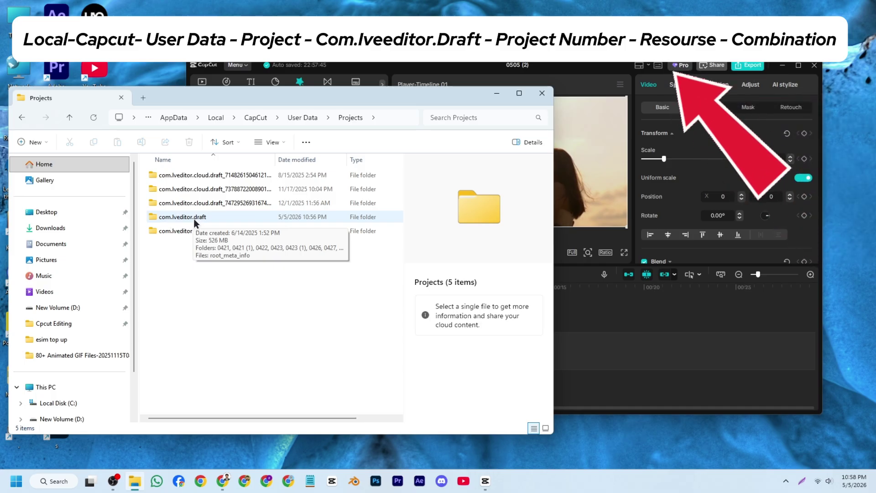
{"action": "double_click", "coordinate": [187, 218]}
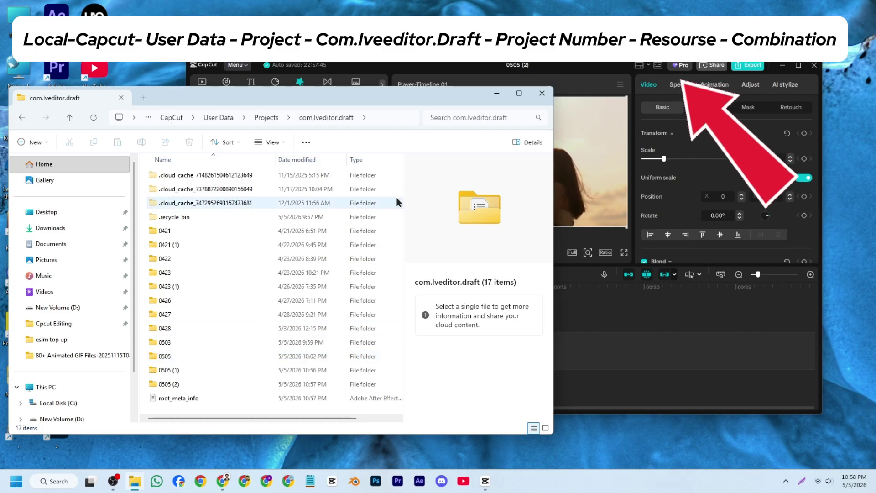
- Check the current project's name in CapCut and open the matching 0505 (2) draft folder in File Explorer
{"action": "left_click_drag", "start_coordinate": [507, 68], "coordinate": [550, 68]}
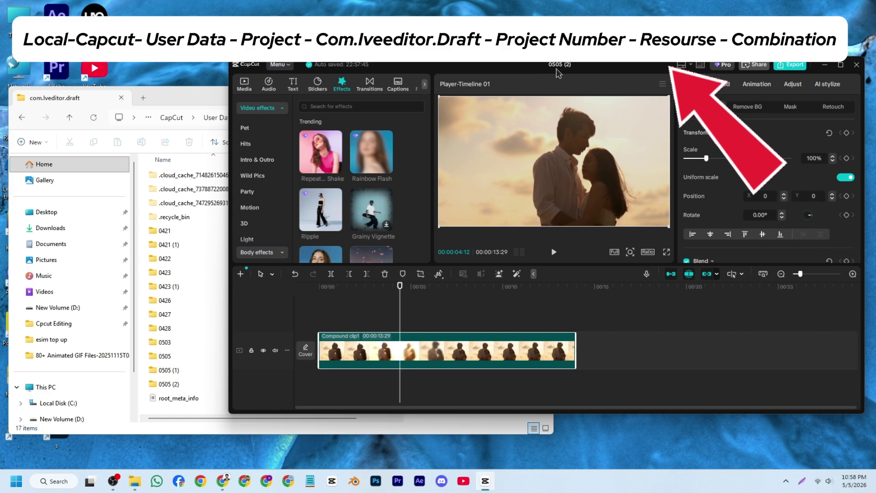
{"action": "left_click", "coordinate": [216, 98]}
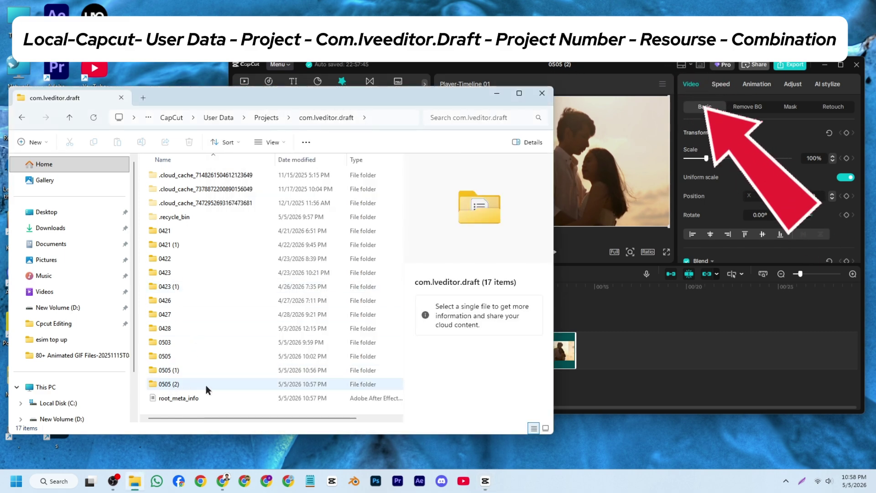
{"action": "double_click", "coordinate": [179, 384]}
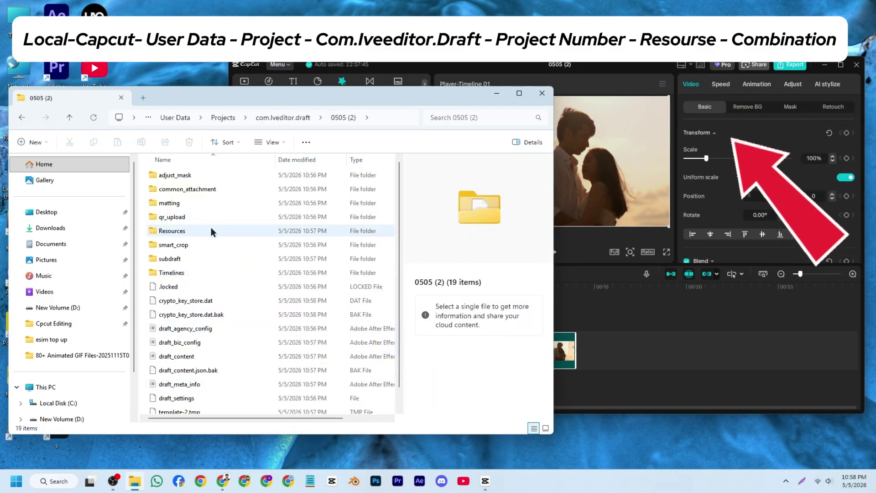
- Open the project's Resources folder and its combination subfolder, and select the rendered MP4 video there
{"action": "double_click", "coordinate": [183, 232]}
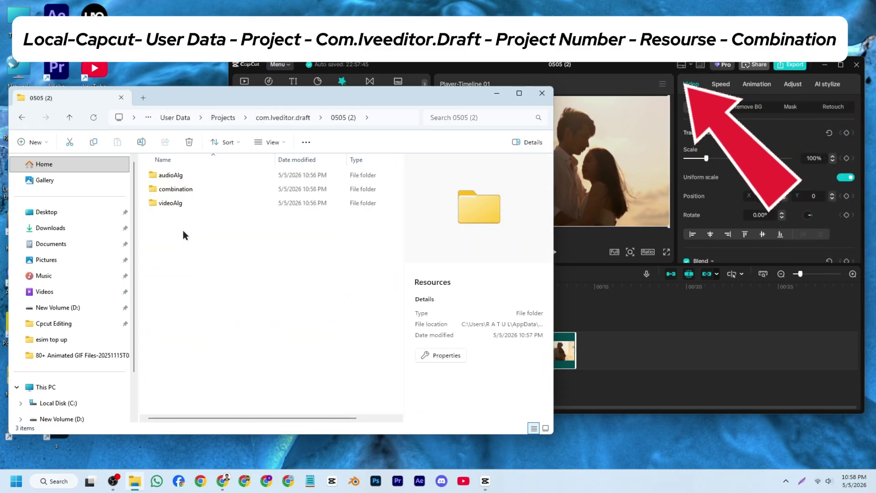
{"action": "double_click", "coordinate": [191, 189]}
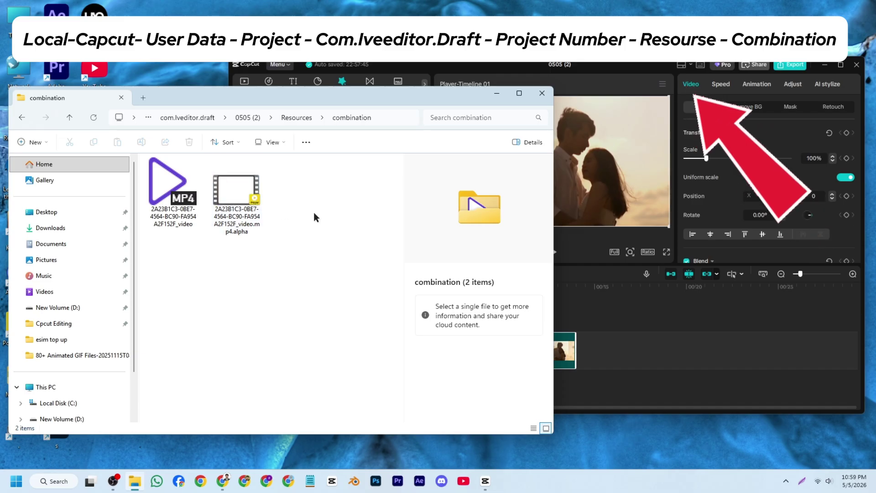
{"action": "left_click", "coordinate": [177, 201]}
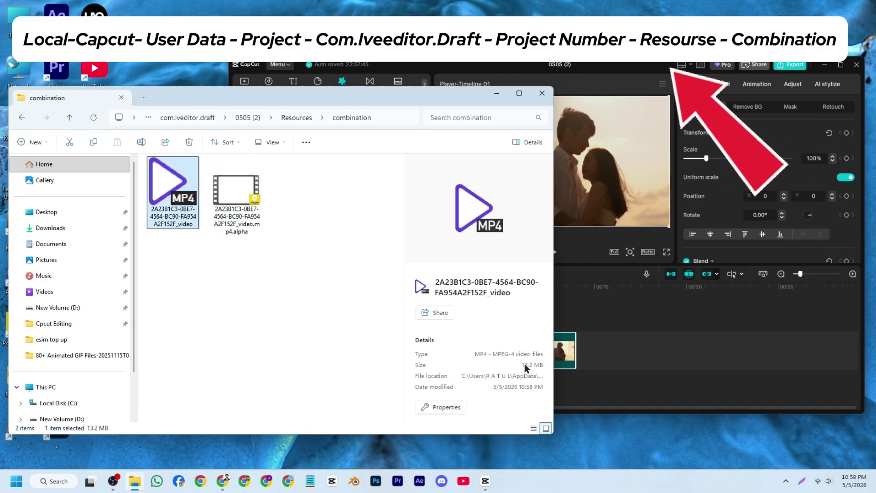
{"action": "left_click", "coordinate": [239, 196]}
{"action": "left_click", "coordinate": [182, 195]}
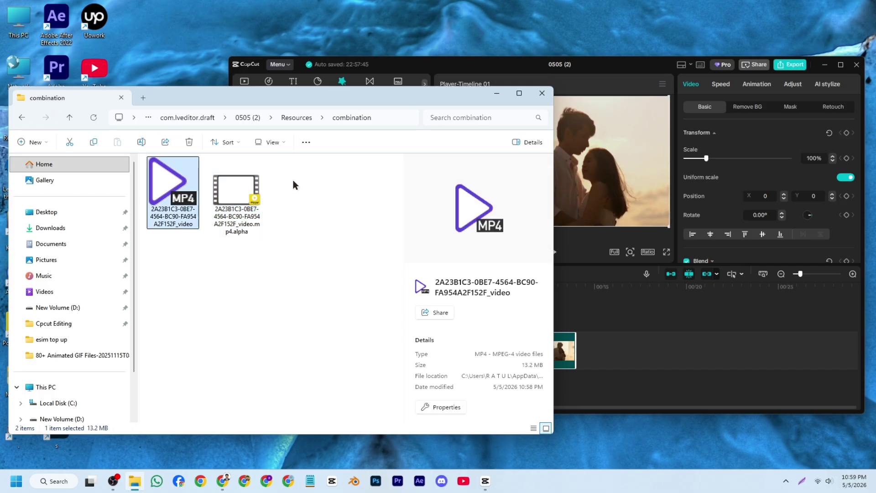
- Uncover the CapCut editor behind File Explorer, show its media library, and try to bring the rendered MP4 into it
{"action": "left_click_drag", "start_coordinate": [395, 94], "coordinate": [429, 199]}
{"action": "left_click_drag", "start_coordinate": [580, 70], "coordinate": [576, 48]}
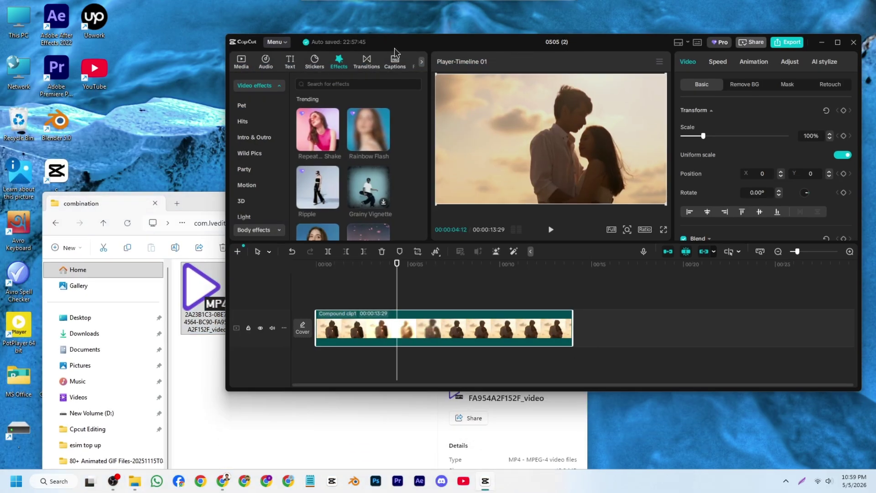
{"action": "left_click", "coordinate": [241, 62]}
{"action": "left_click", "coordinate": [198, 232]}
{"action": "left_click_drag", "start_coordinate": [201, 300], "coordinate": [388, 182]}
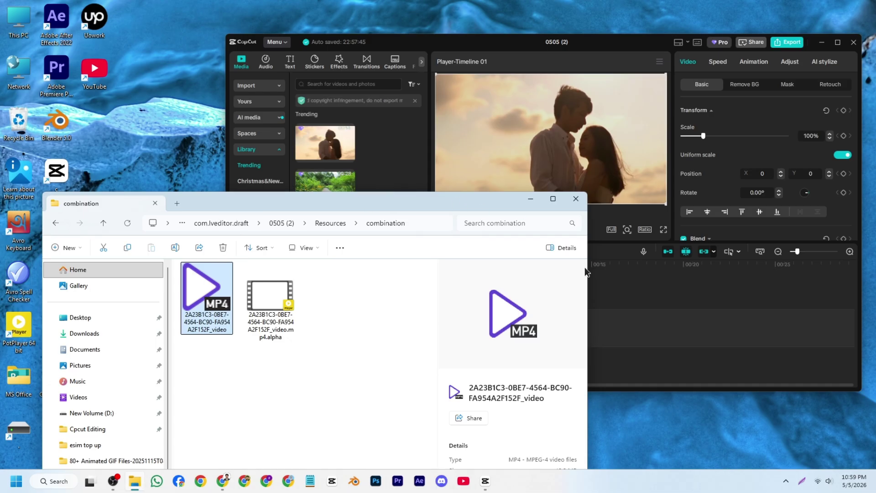
- Narrow the File Explorer window beside the CapCut editor and try to add the rendered MP4 to the project's imported media
{"action": "left_click_drag", "start_coordinate": [587, 270], "coordinate": [364, 255]}
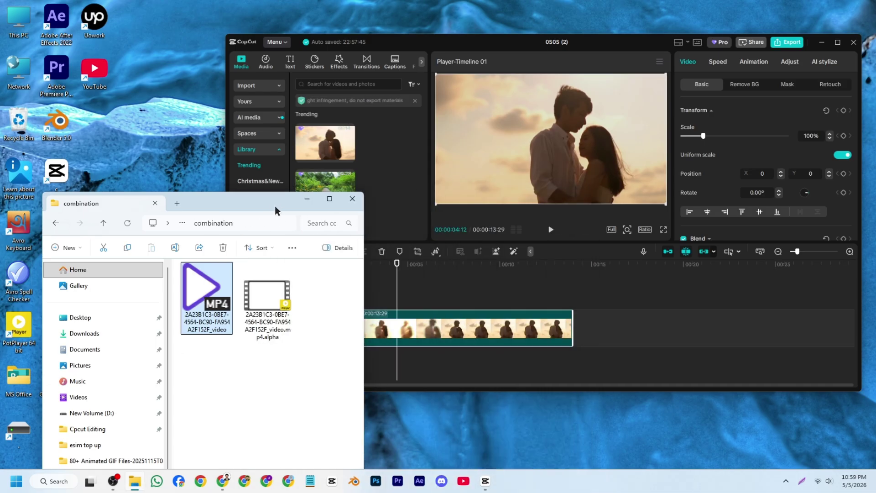
{"action": "left_click_drag", "start_coordinate": [276, 210], "coordinate": [238, 148]}
{"action": "left_click_drag", "start_coordinate": [505, 41], "coordinate": [571, 47]}
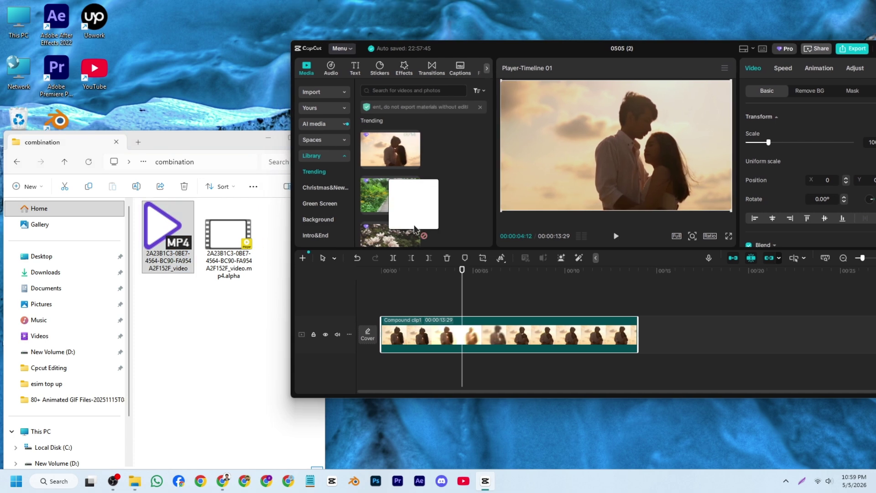
{"action": "left_click", "coordinate": [329, 92]}
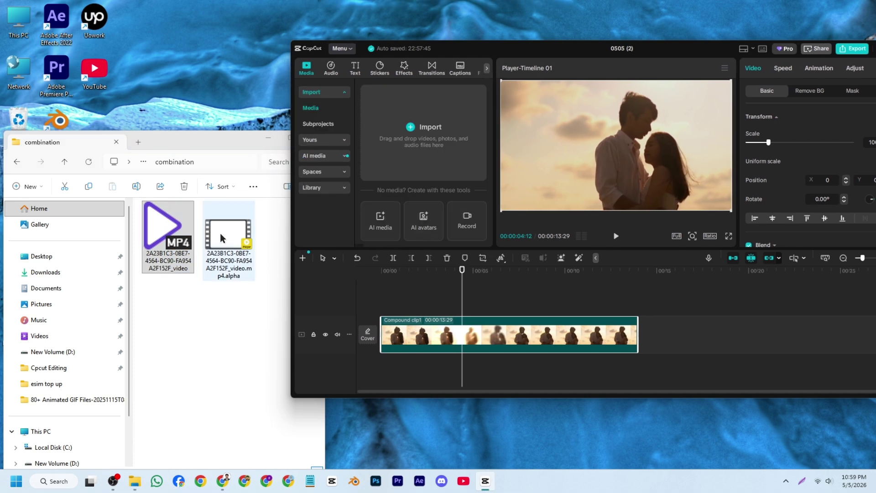
{"action": "left_click_drag", "start_coordinate": [166, 235], "coordinate": [409, 182]}
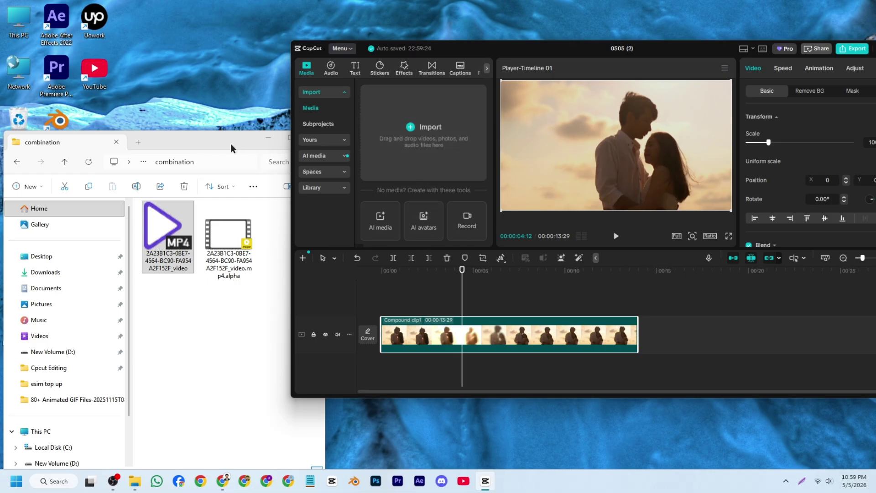
- Raise the File Explorer window, shift the CapCut editor back into full view, and bring the combination folder to the front
{"action": "left_click_drag", "start_coordinate": [224, 140], "coordinate": [239, 58]}
{"action": "left_click_drag", "start_coordinate": [577, 58], "coordinate": [510, 57]}
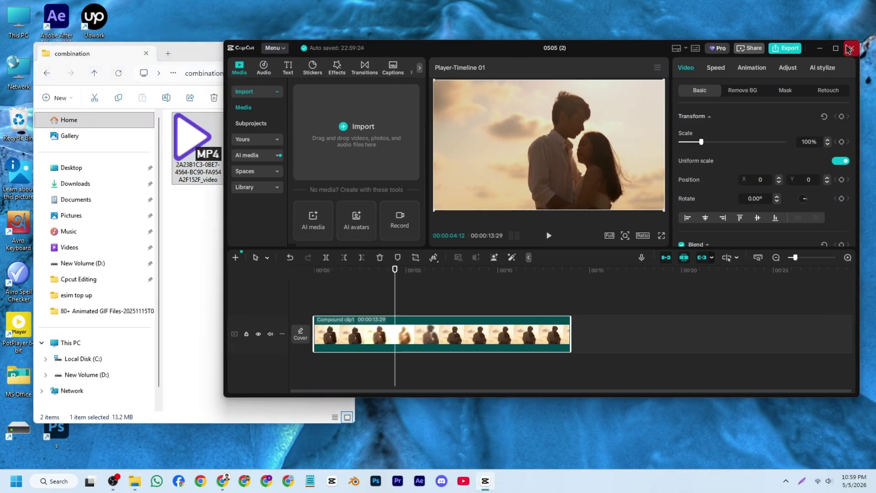
{"action": "left_click", "coordinate": [196, 60]}
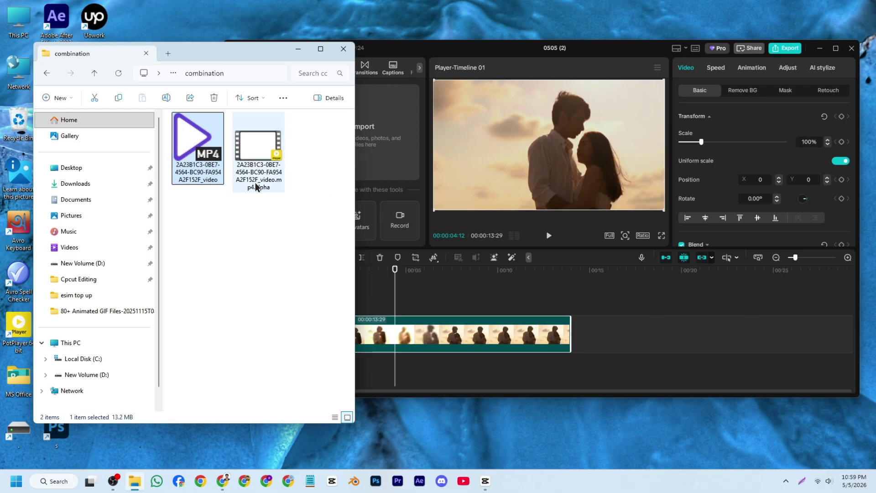
- Close the 0505 (2) project, quit CapCut, and launch it again
{"action": "left_click", "coordinate": [772, 61]}
{"action": "left_click", "coordinate": [852, 48]}
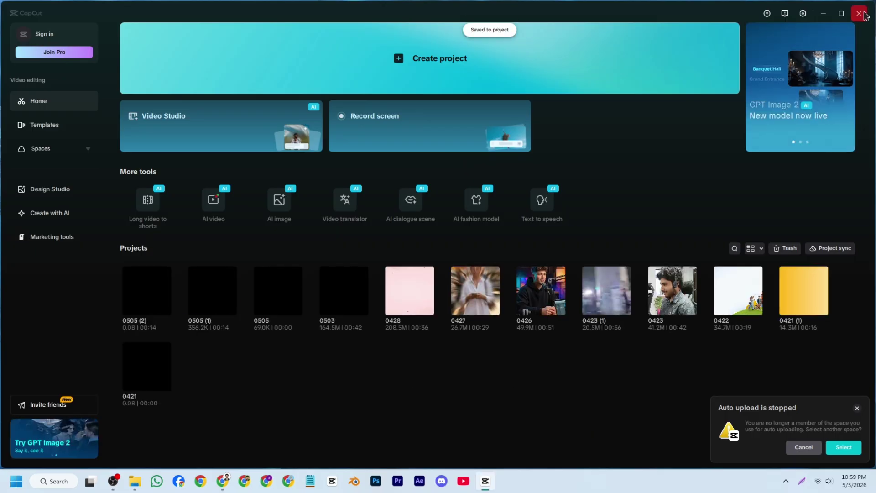
{"action": "left_click", "coordinate": [863, 14]}
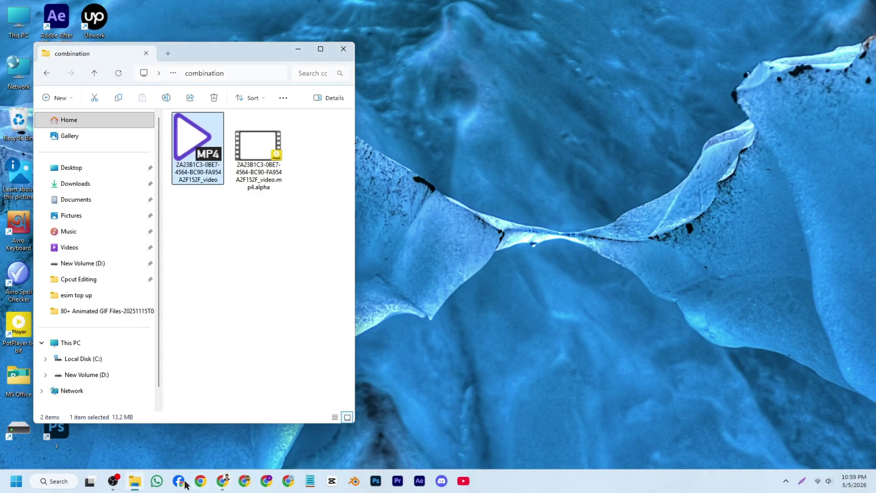
{"action": "left_click", "coordinate": [338, 483]}
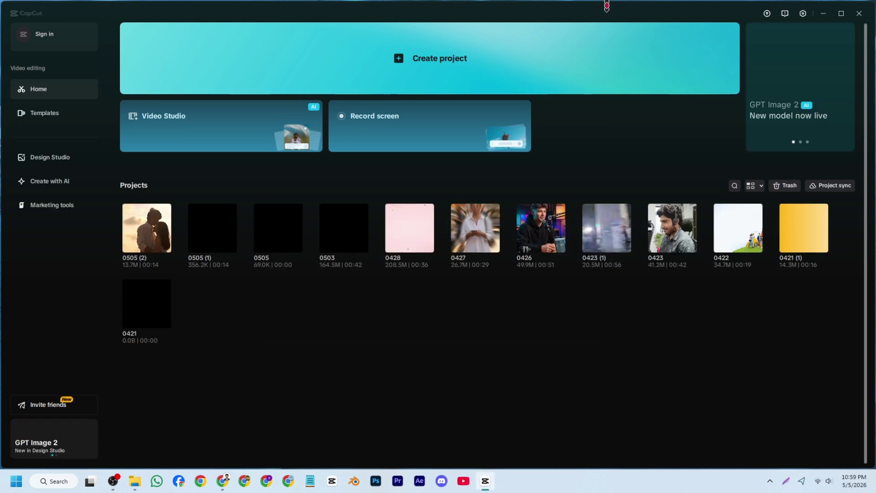
- Reopen the 0505 (2) project beside File Explorer and import the rendered MP4 from the combination folder into its media
{"action": "left_click", "coordinate": [631, 119]}
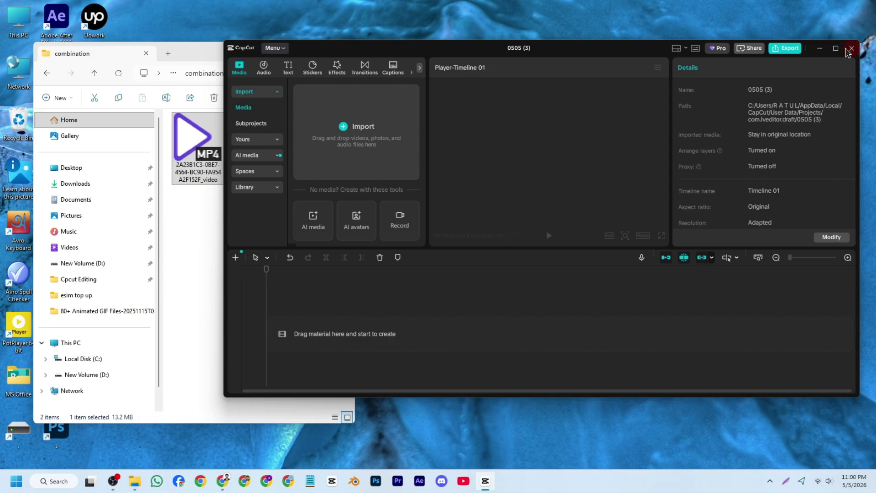
{"action": "left_click", "coordinate": [850, 50]}
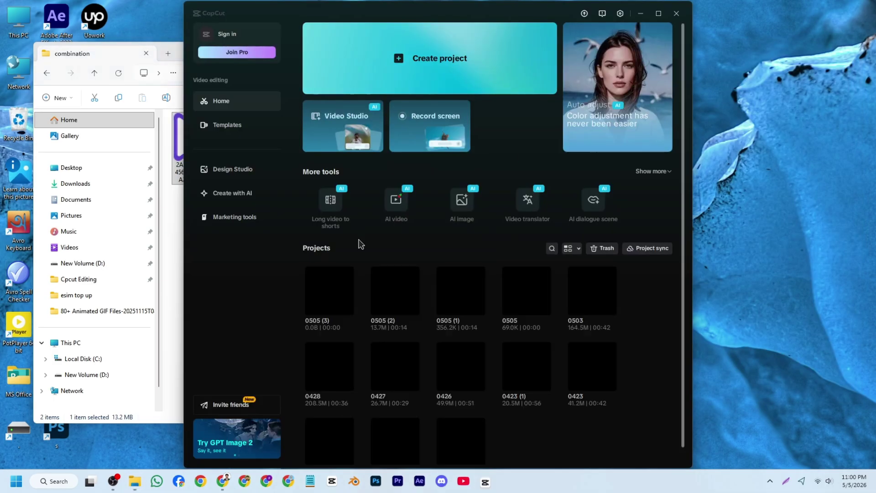
{"action": "left_click", "coordinate": [401, 281]}
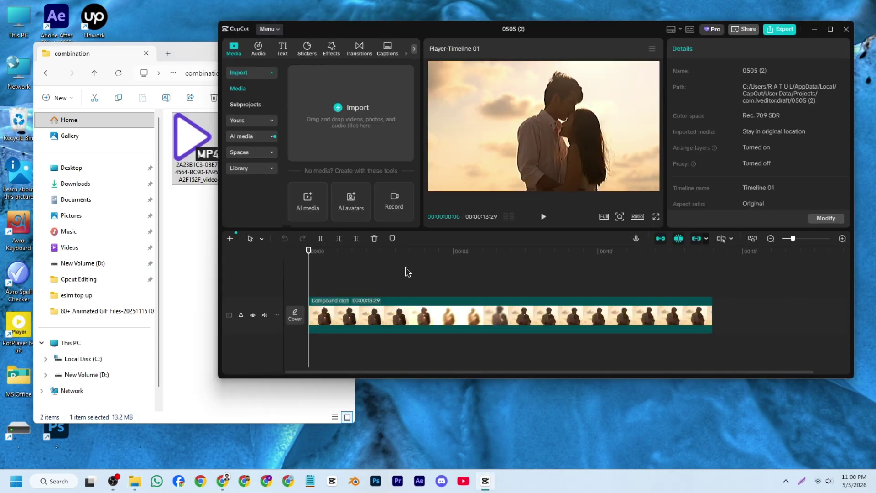
{"action": "left_click_drag", "start_coordinate": [575, 35], "coordinate": [599, 38]}
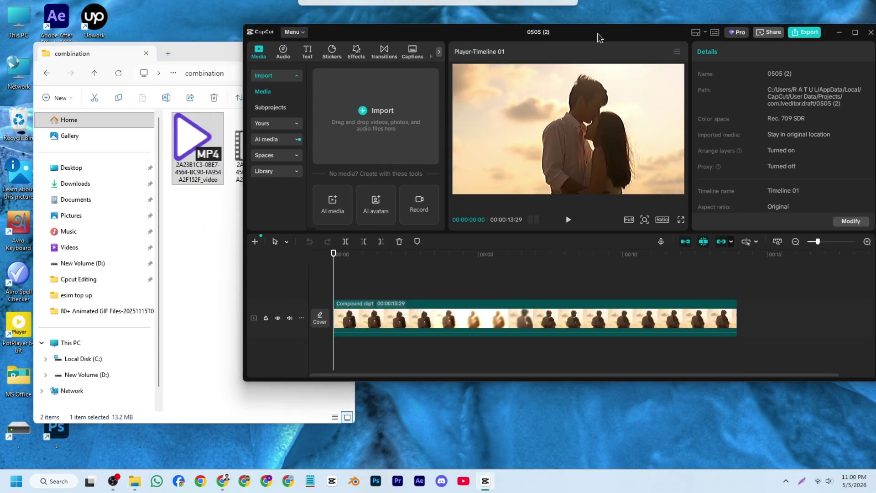
{"action": "left_click_drag", "start_coordinate": [198, 151], "coordinate": [347, 150]}
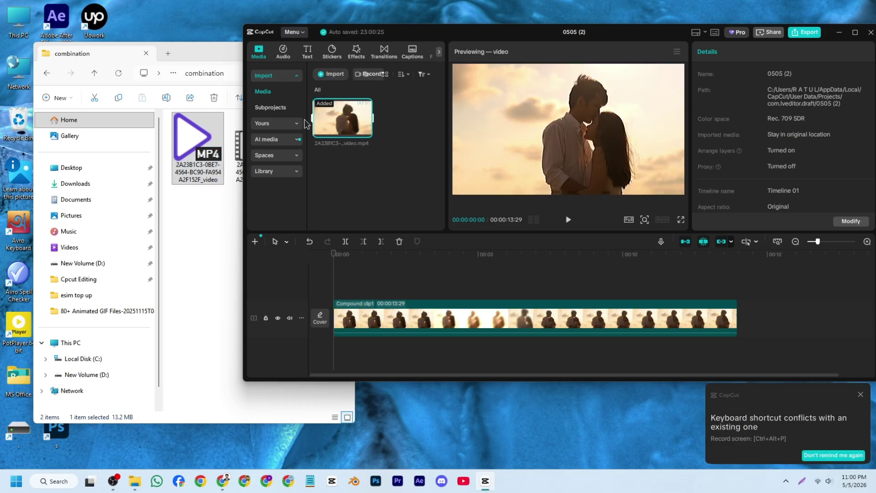
- Place the imported MP4 at the start of the timeline and delete the compound clip
{"action": "left_click_drag", "start_coordinate": [341, 119], "coordinate": [370, 315]}
{"action": "left_click", "coordinate": [783, 323]}
{"action": "key", "text": "Delete"}
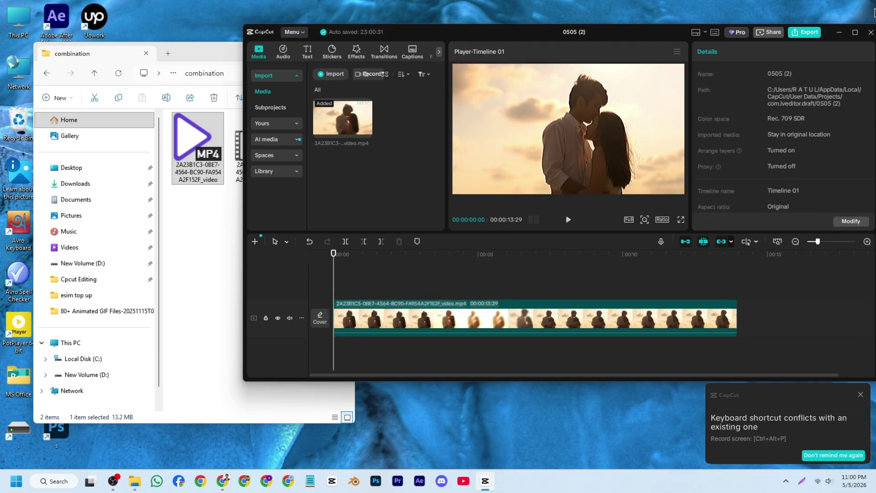
- Maximize the editor, export the timeline as 0505 (2).mp4 to D:/Cpcut Editing at 1080P, HEVC and 30fps, and close CapCut
{"action": "left_click", "coordinate": [856, 28]}
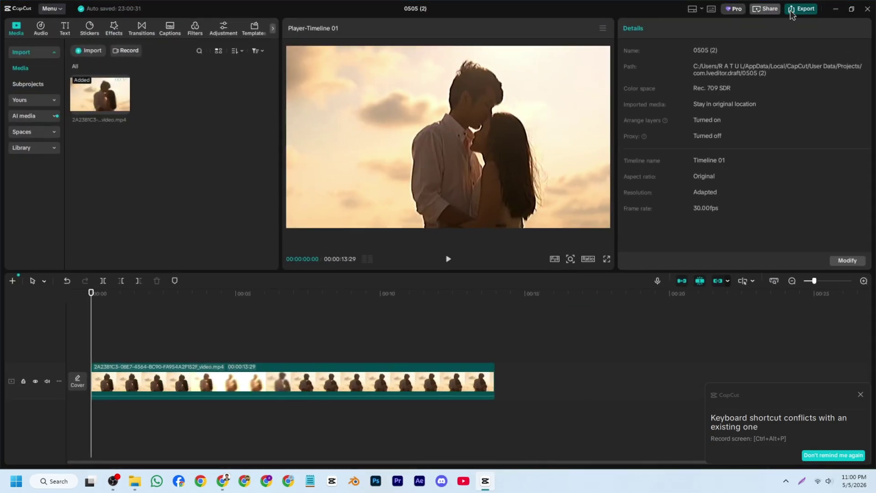
{"action": "left_click", "coordinate": [792, 8]}
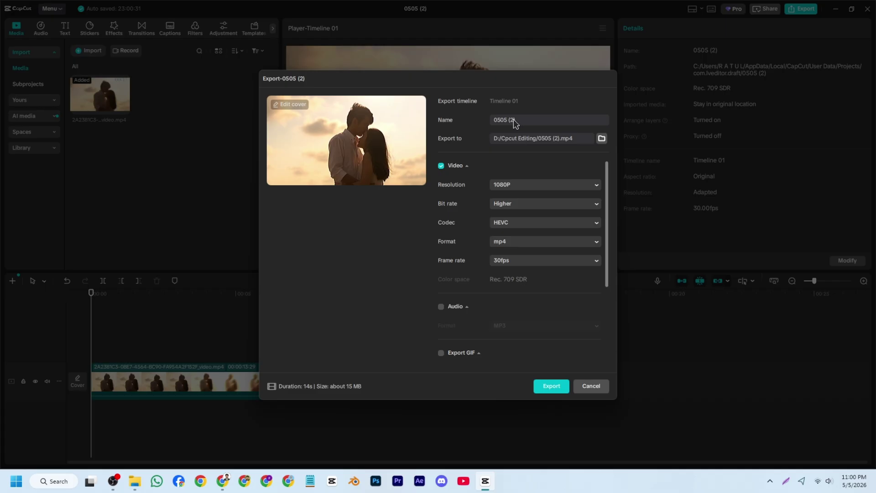
{"action": "left_click", "coordinate": [553, 386]}
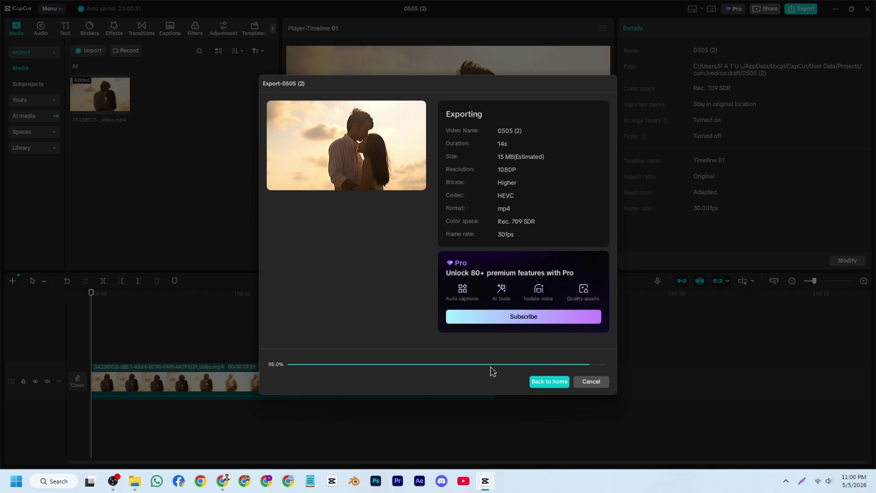
{"action": "left_click", "coordinate": [592, 379]}
{"action": "left_click", "coordinate": [869, 8]}
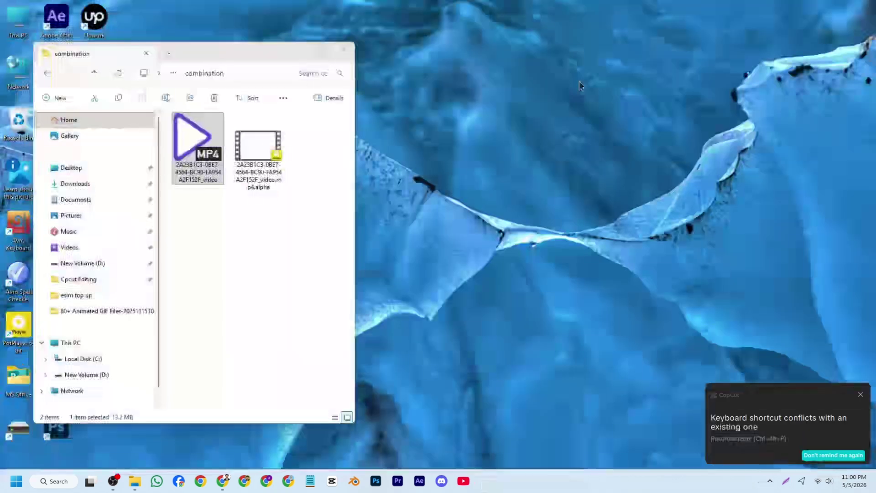